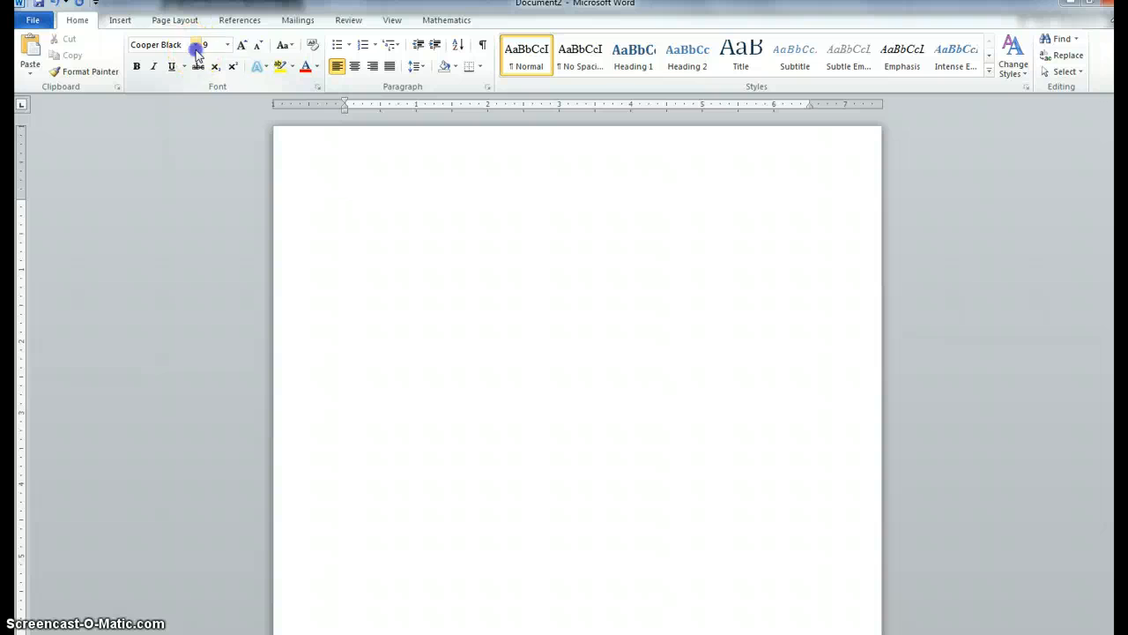
Step: Set the font to Times New Roman at size 12
click(195, 45)
click(134, 145)
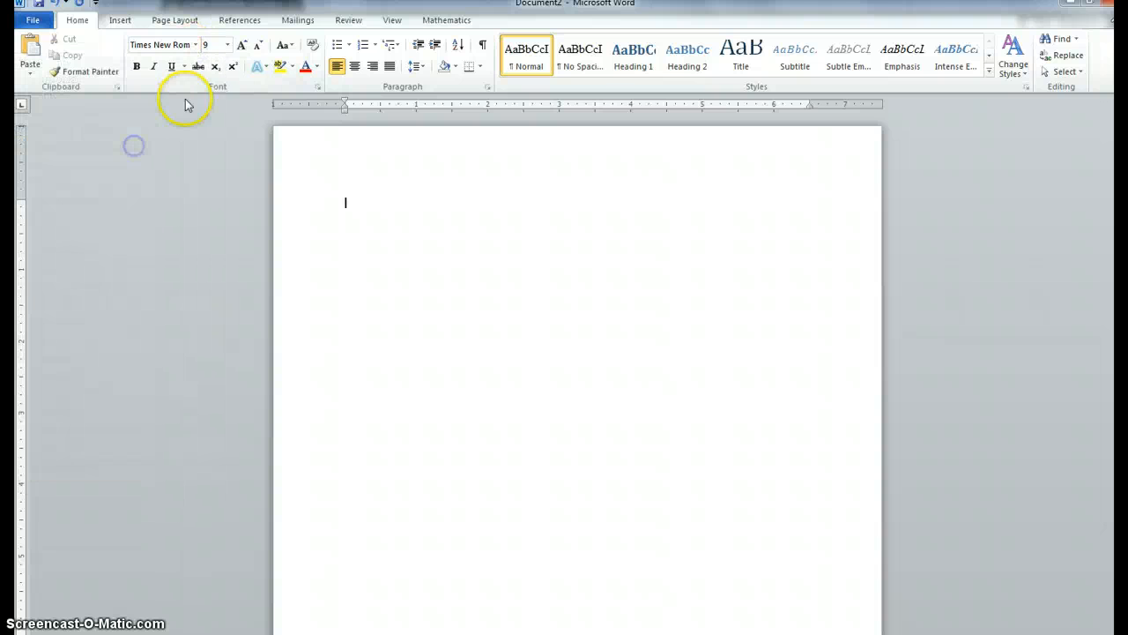
click(227, 45)
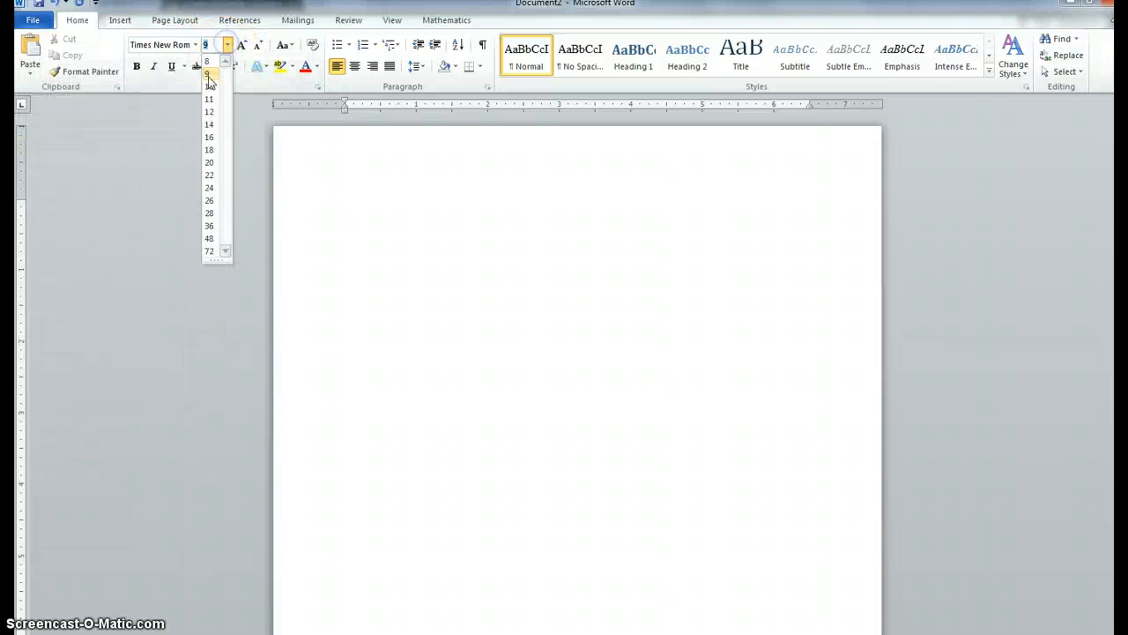
click(209, 111)
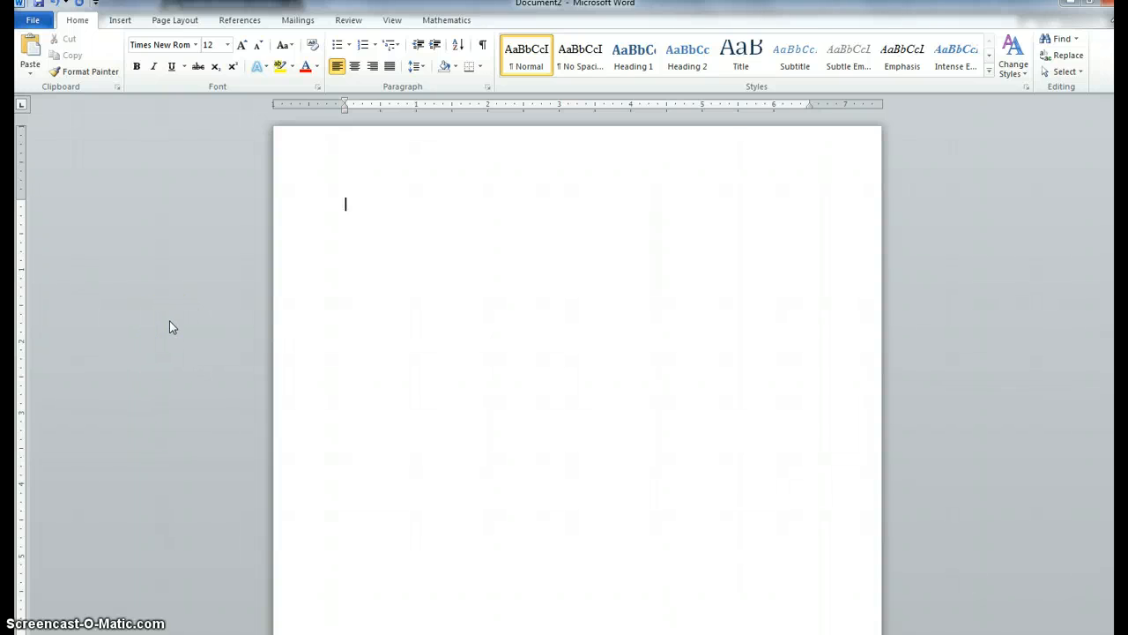
Step: Set the page margins to the Normal preset of 1 inch on all sides
click(168, 20)
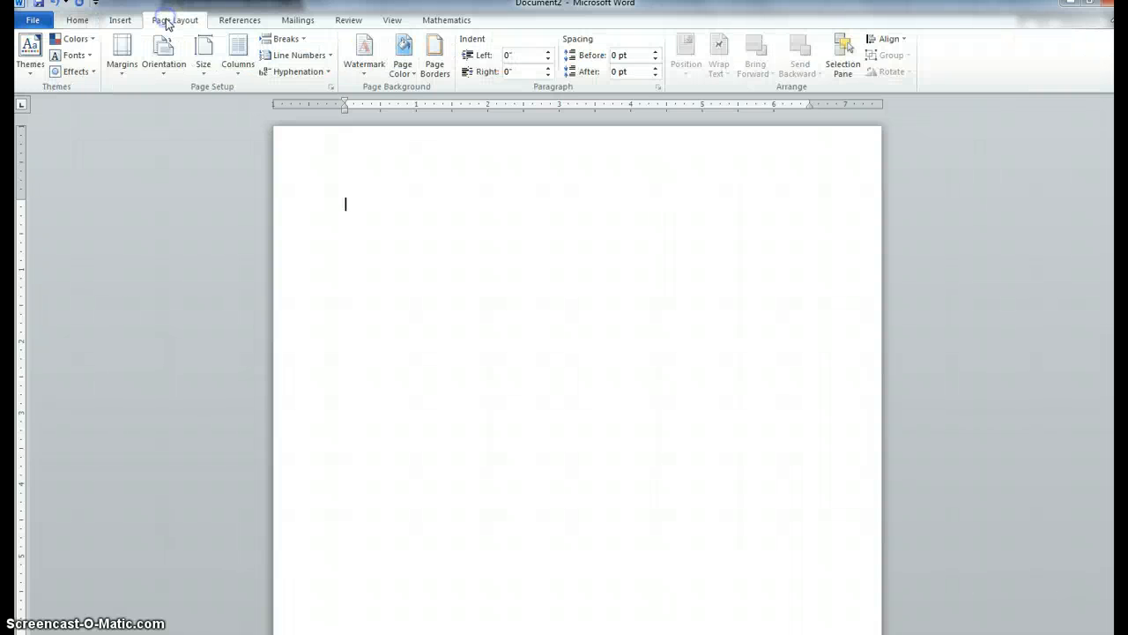
click(124, 70)
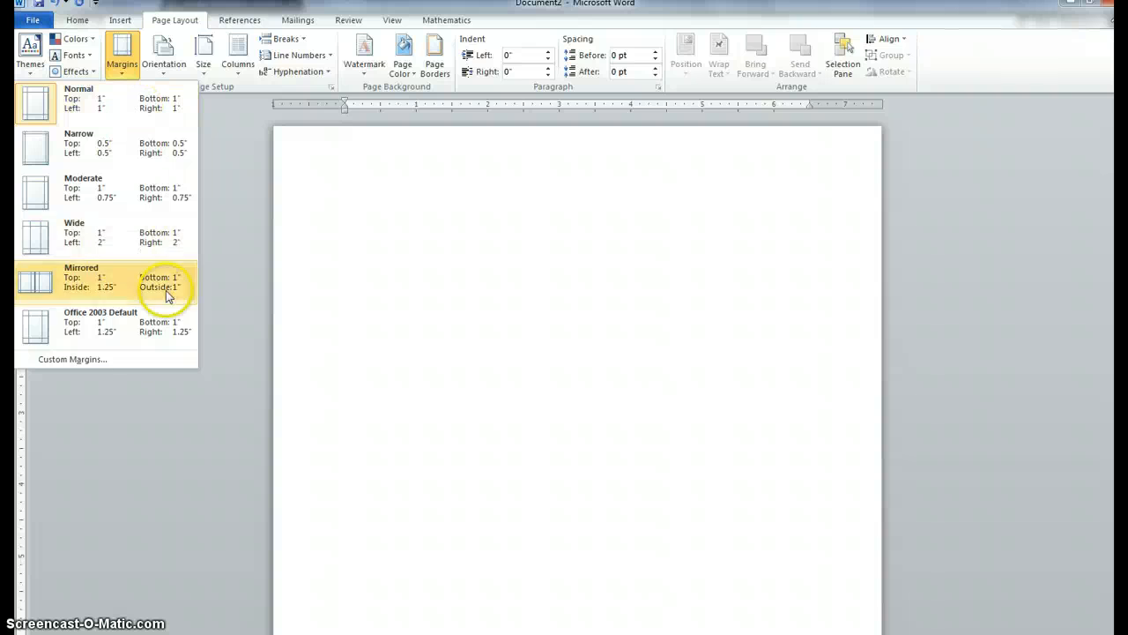
click(99, 107)
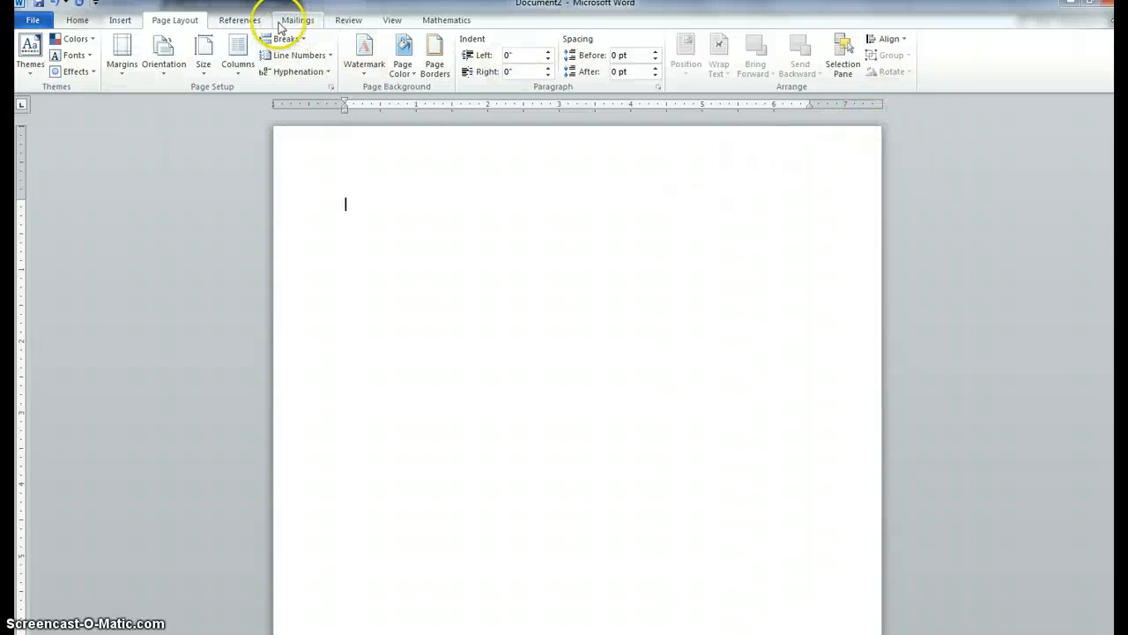
Step: Insert a Blank header into the document
click(120, 20)
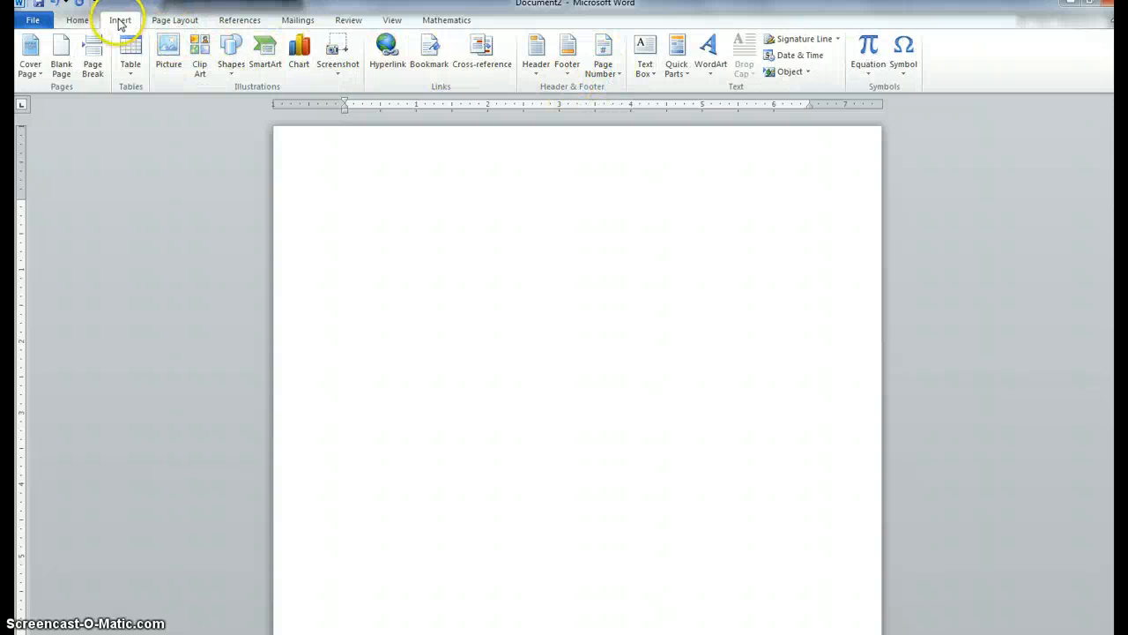
click(541, 77)
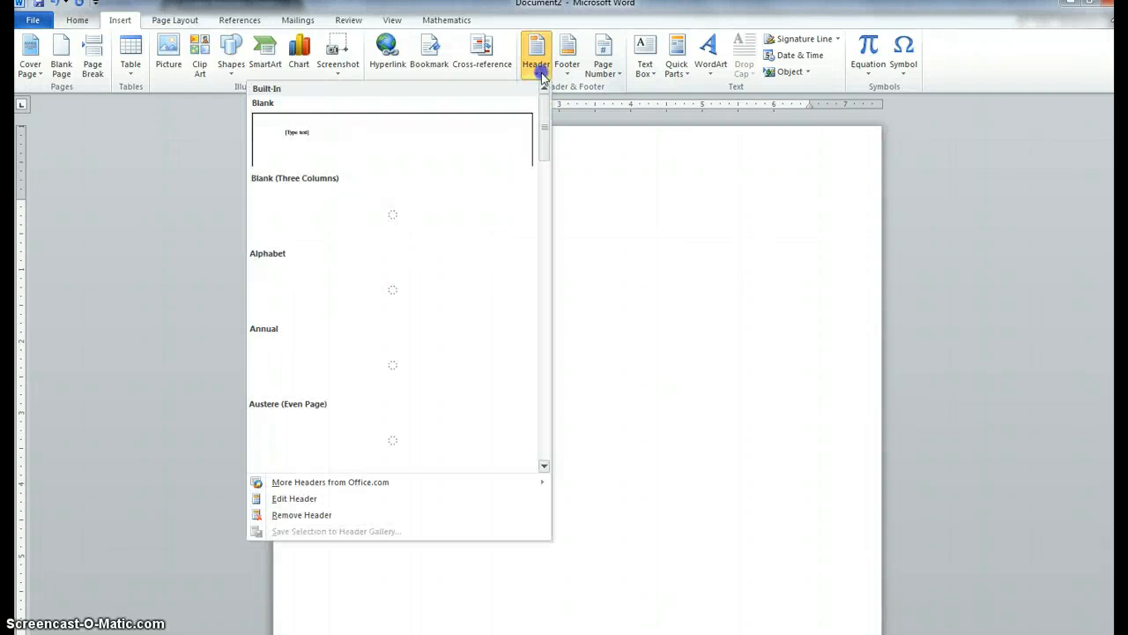
click(380, 147)
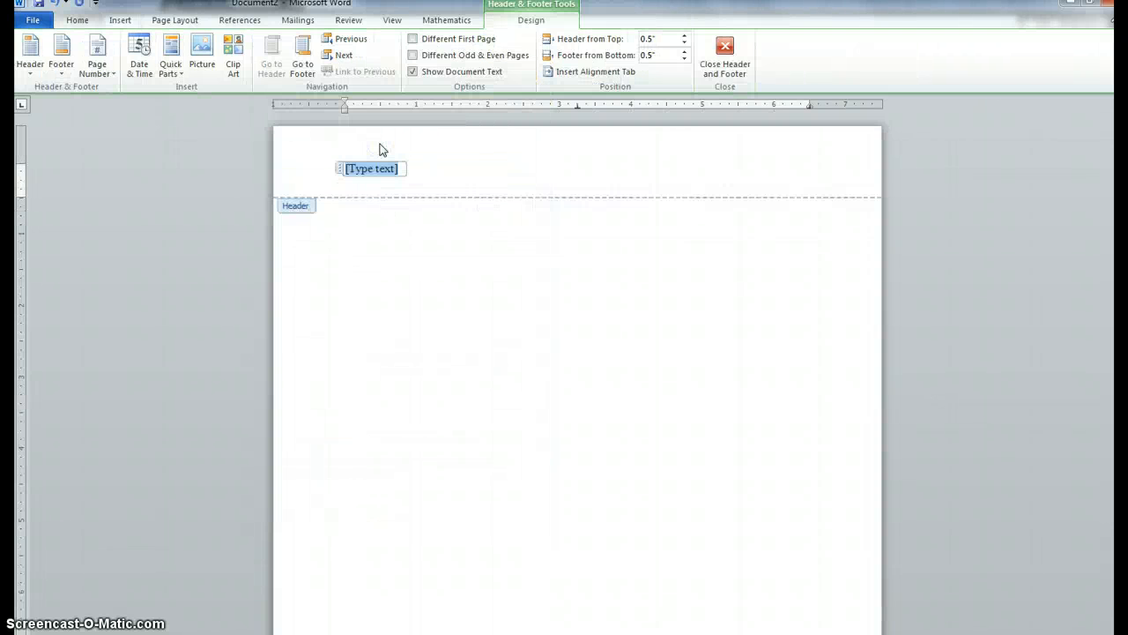
Step: Tab the header text to the right edge and enter the author's last name there
key(Tab)
key(Tab)
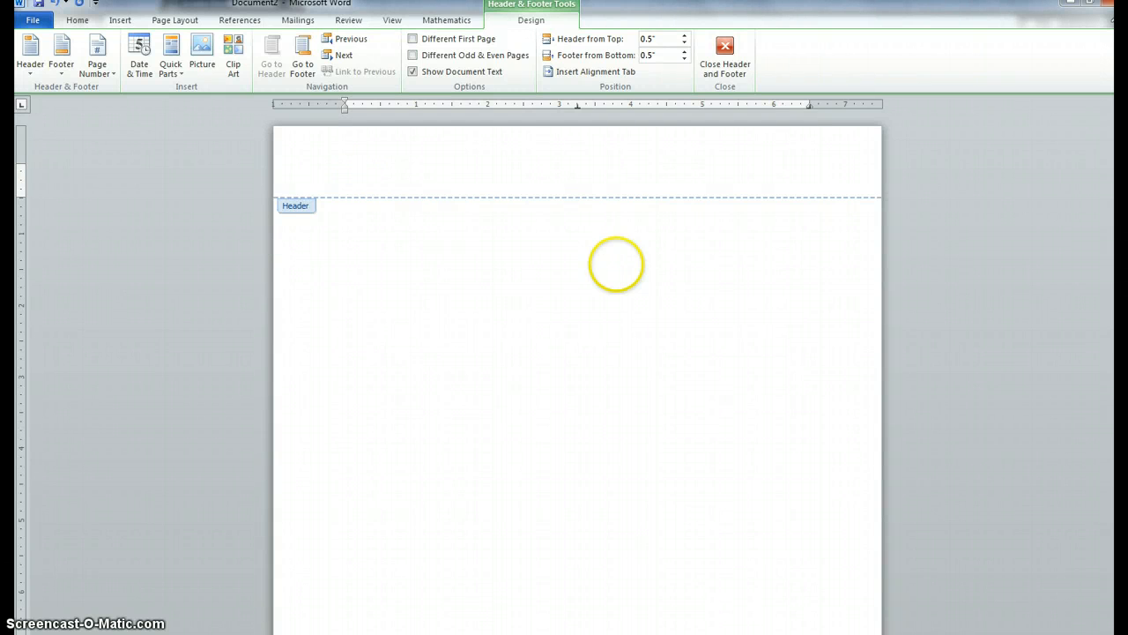
text(Jone)
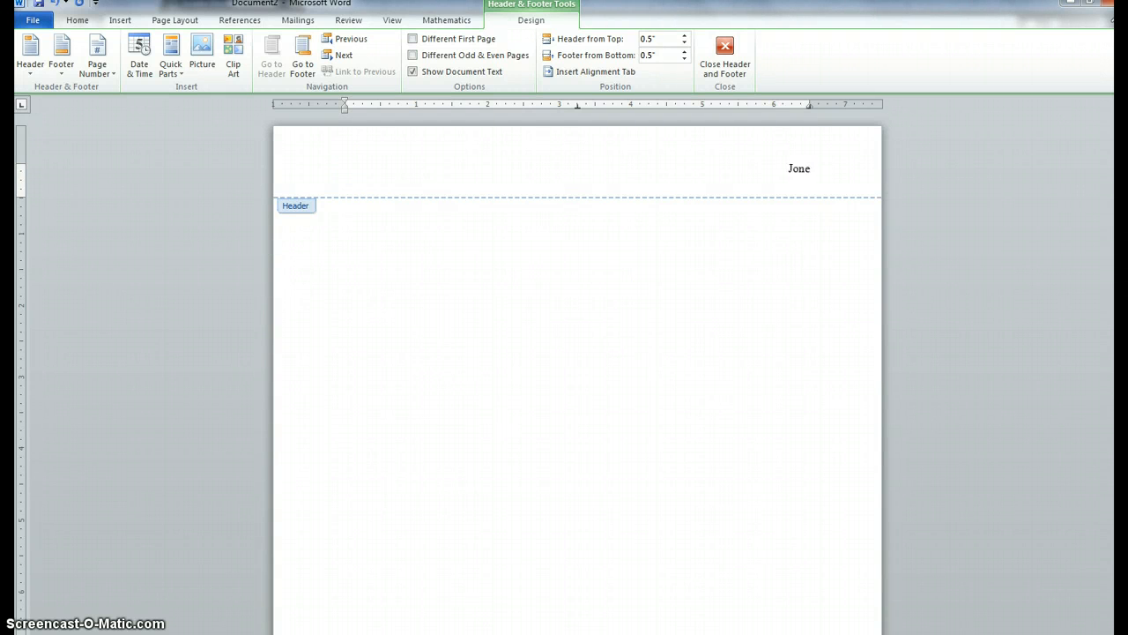
text(s)
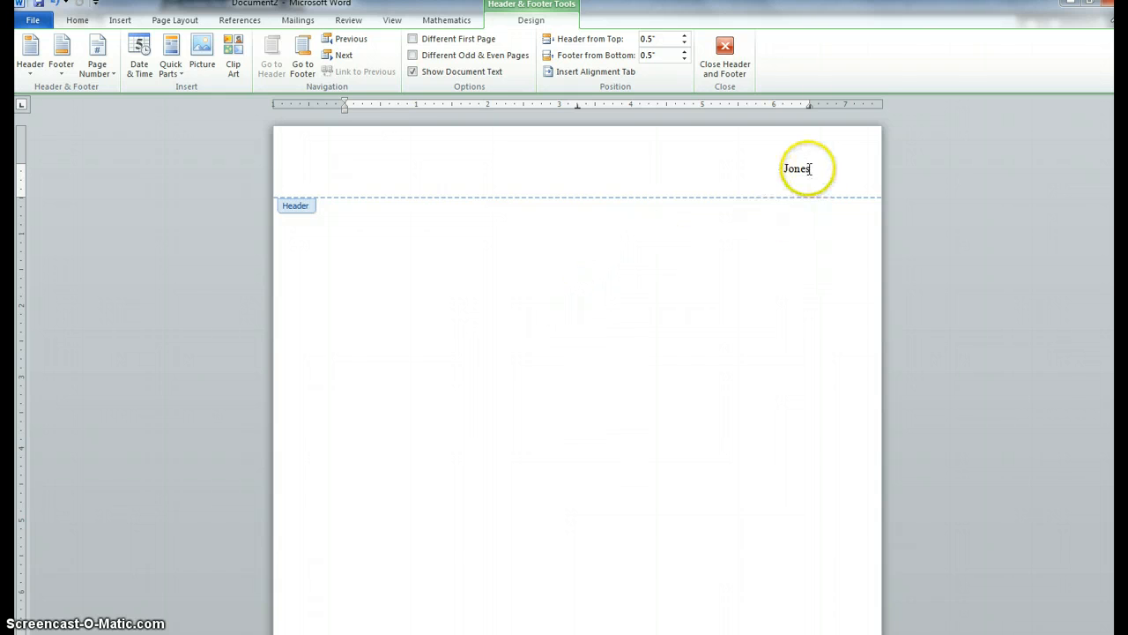
Step: Insert a Plain Number page number after the last name at the current position, then return to the document body
click(101, 78)
mouse_move(97, 141)
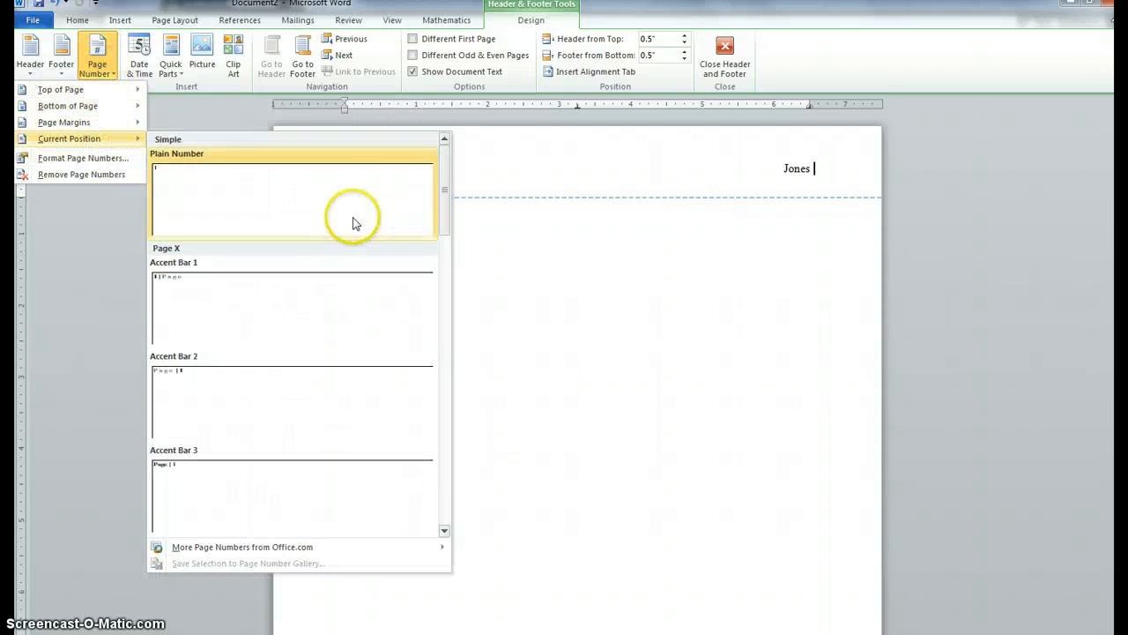
click(353, 223)
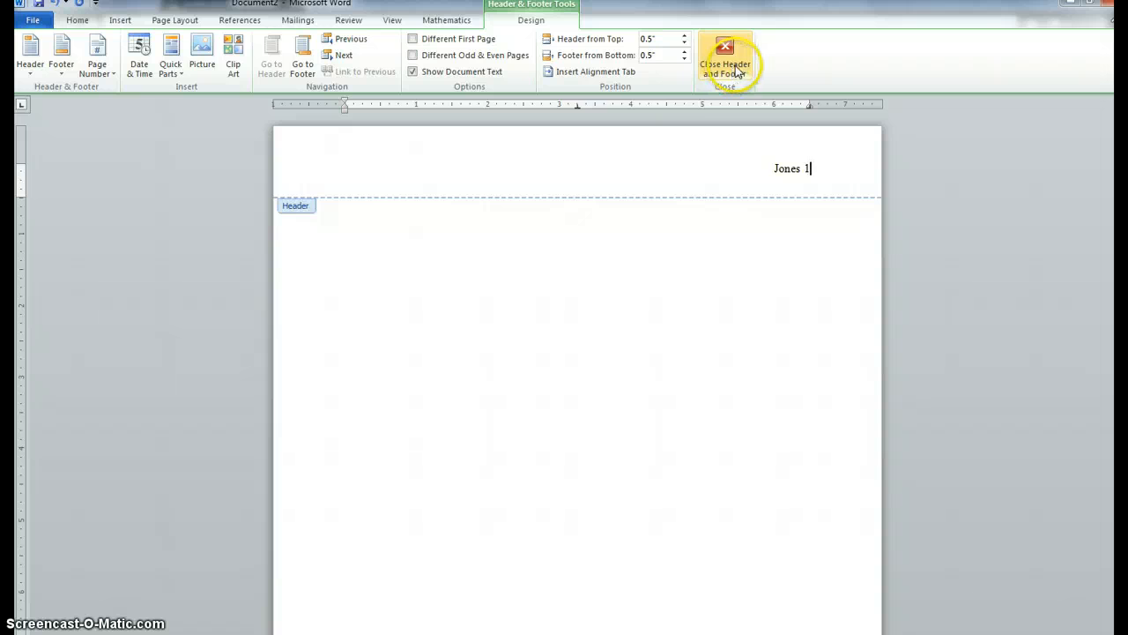
double_click(544, 276)
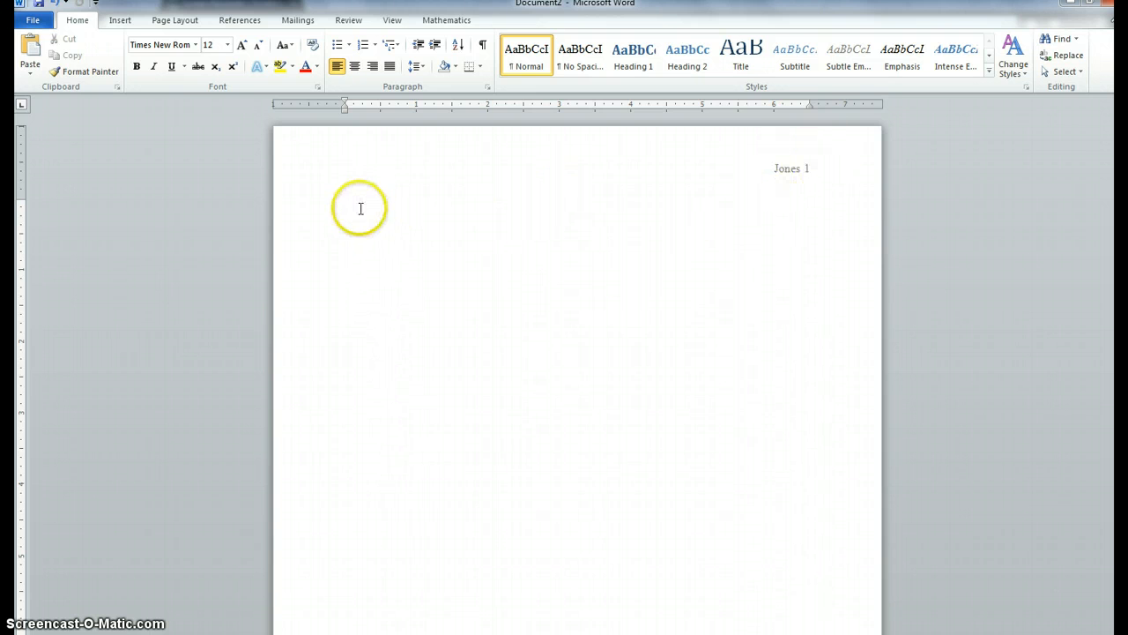
Step: Set line spacing to double with 0 pt before and after paragraphs
click(428, 69)
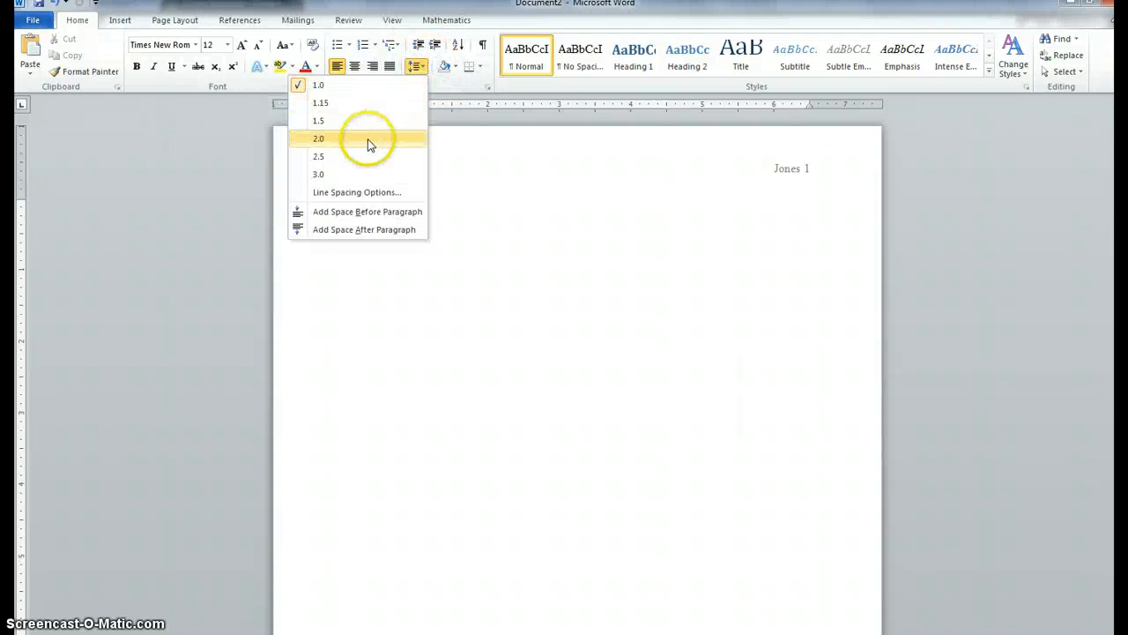
click(368, 139)
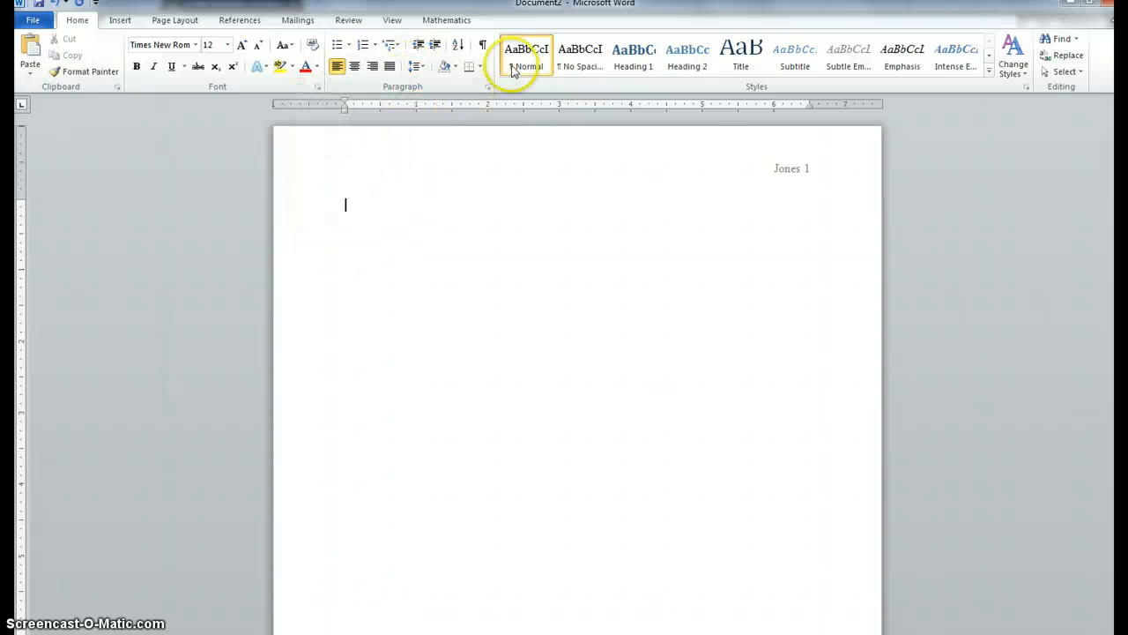
click(487, 86)
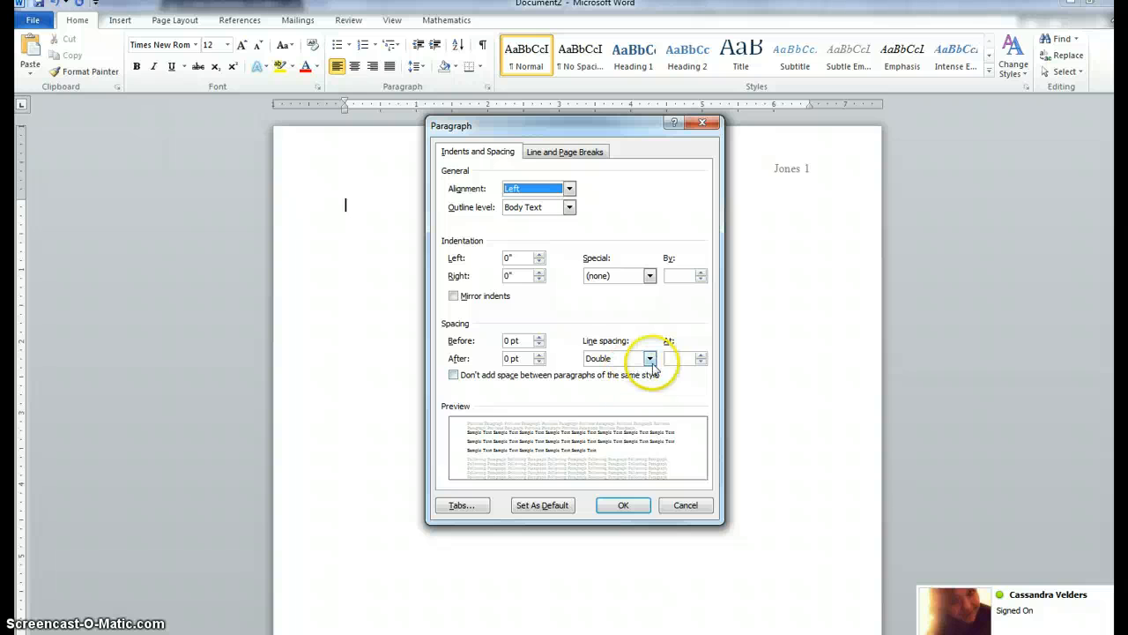
click(621, 505)
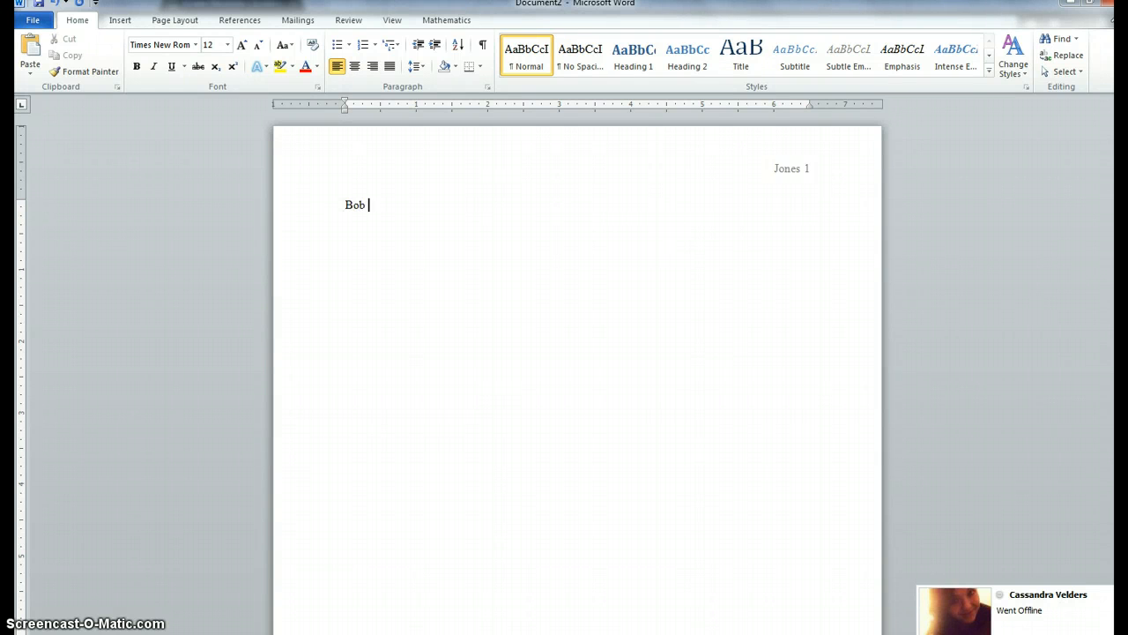
Step: Complete the heading lines with the student's name, teacher's name, World Literature and 1 May 2013, then add the centered title "Title- meaningful to the paper"
text(Jones)
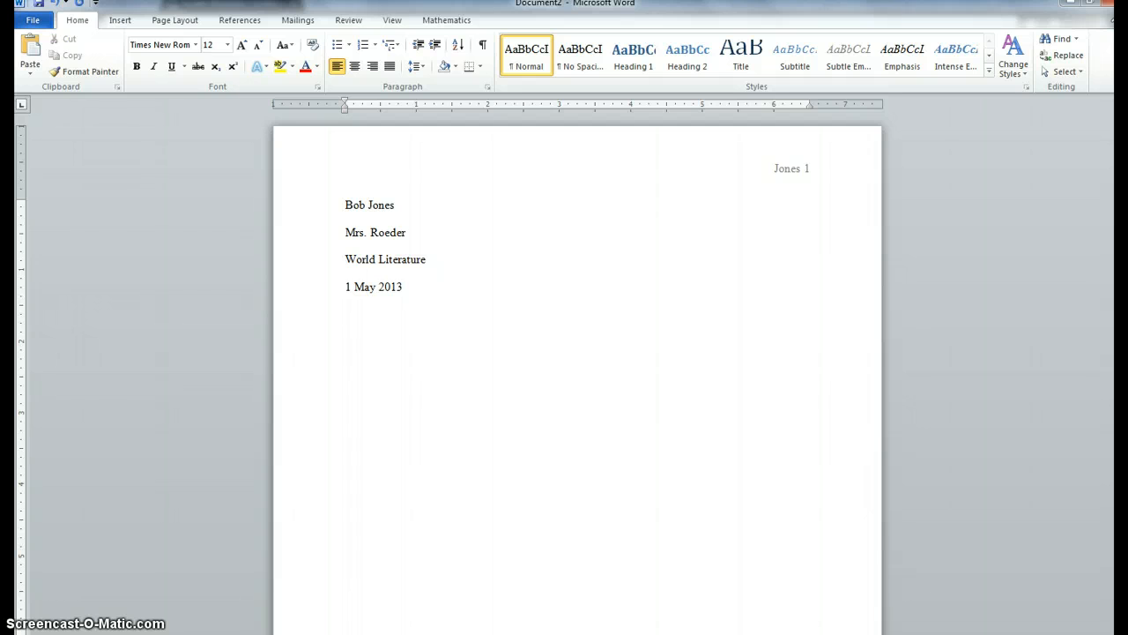
click(354, 66)
click(714, 246)
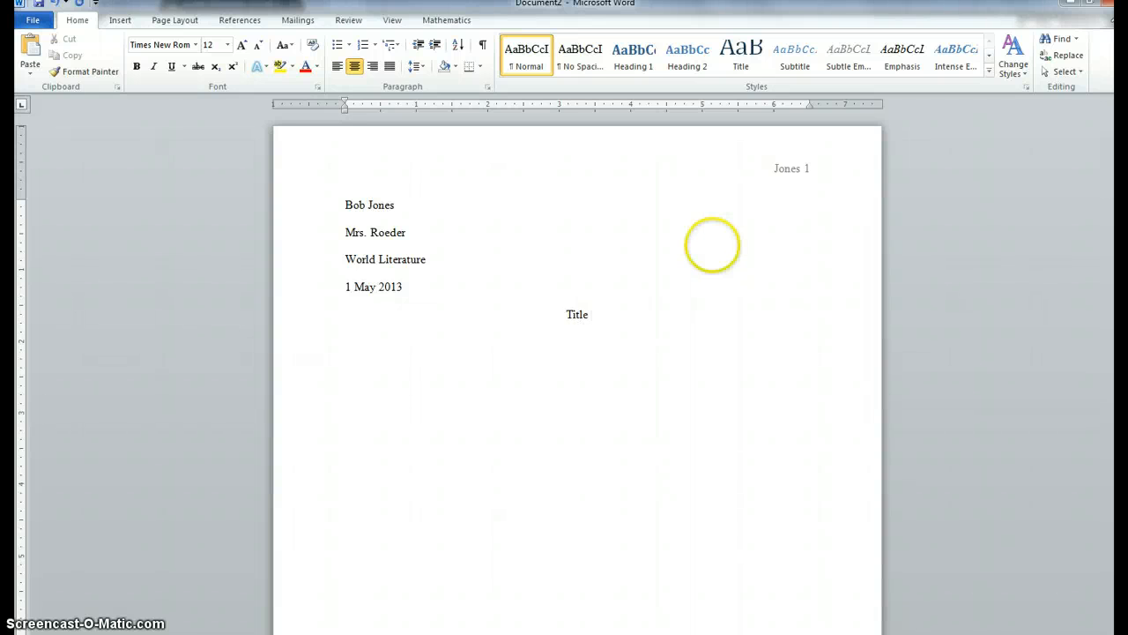
text(- meaningful to the paper)
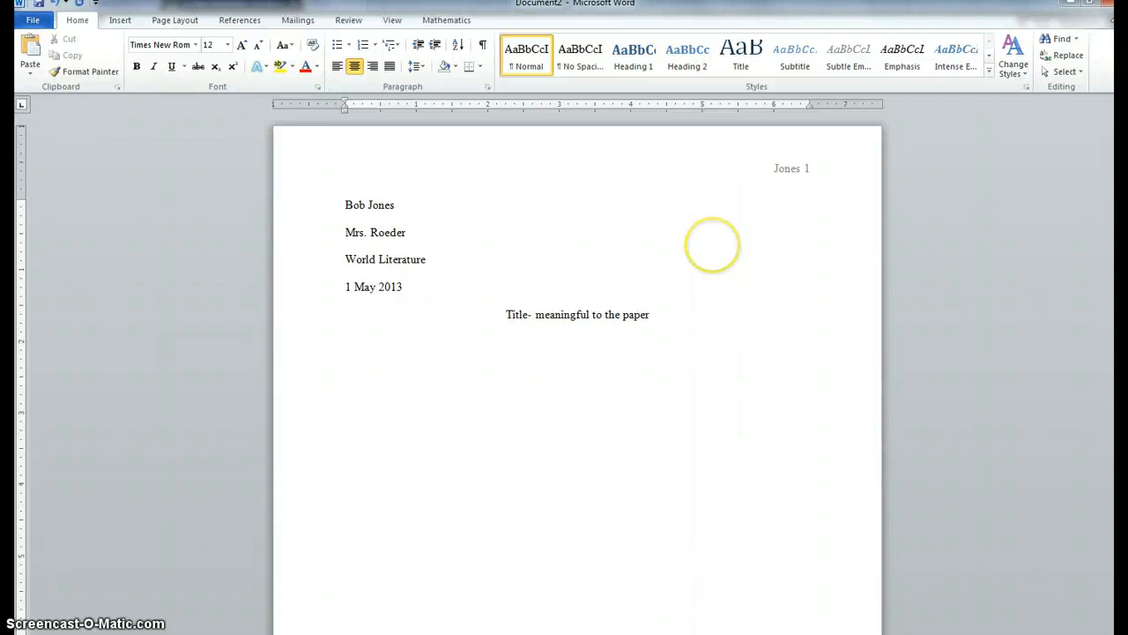
key(Return)
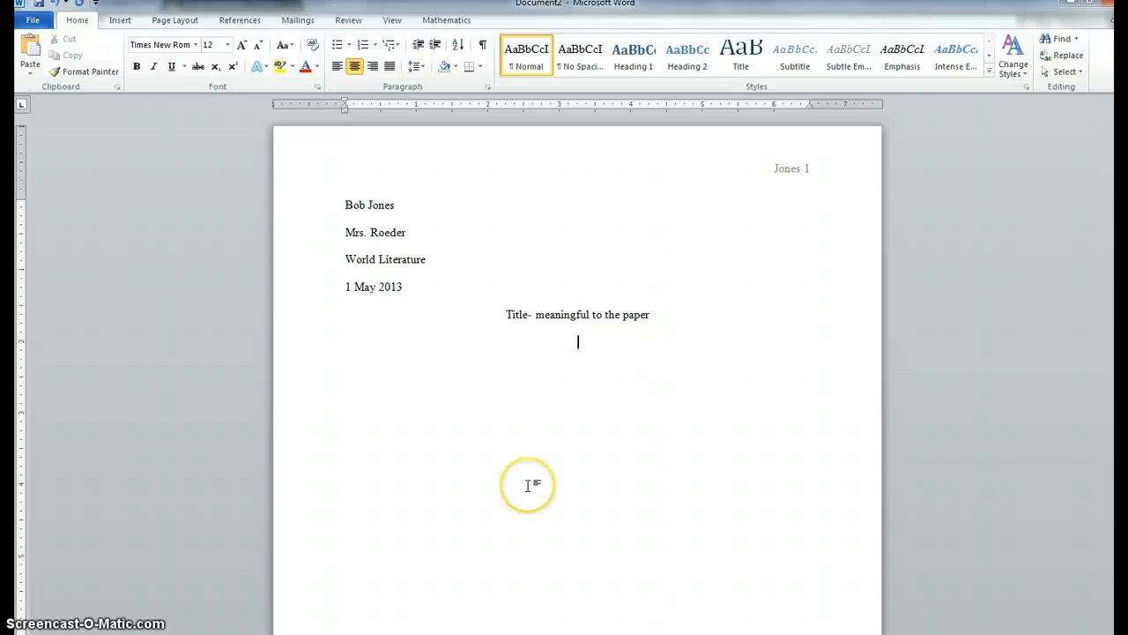
Step: Left-align the next line, indent it with a tab and type "This is the first paragraph." followed by filler text
click(337, 66)
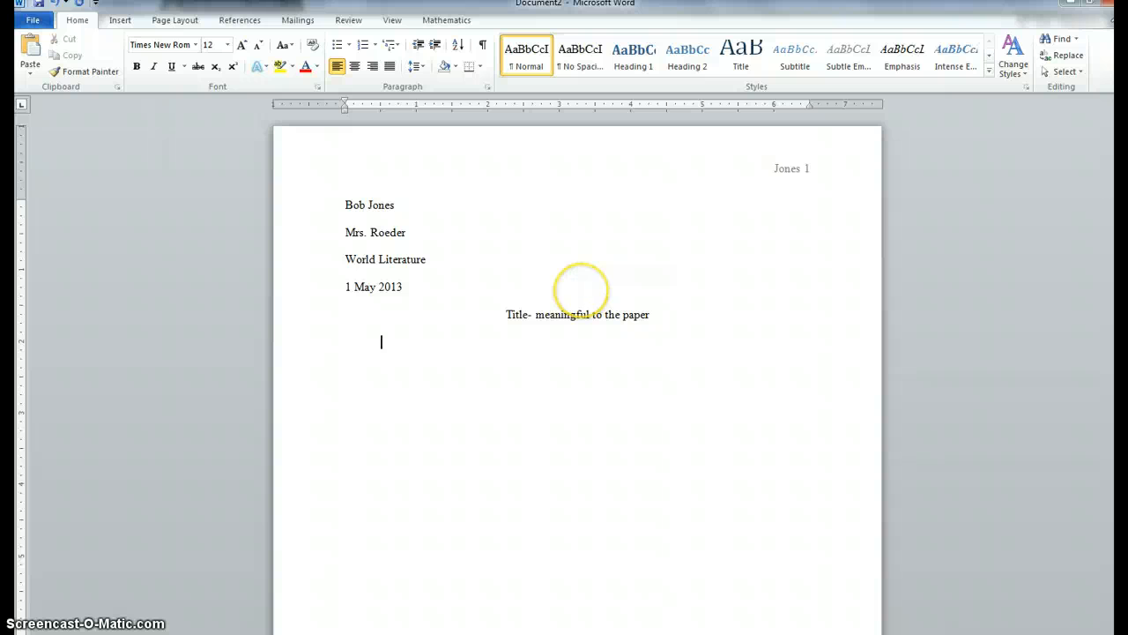
key(Tab)
text(Th)
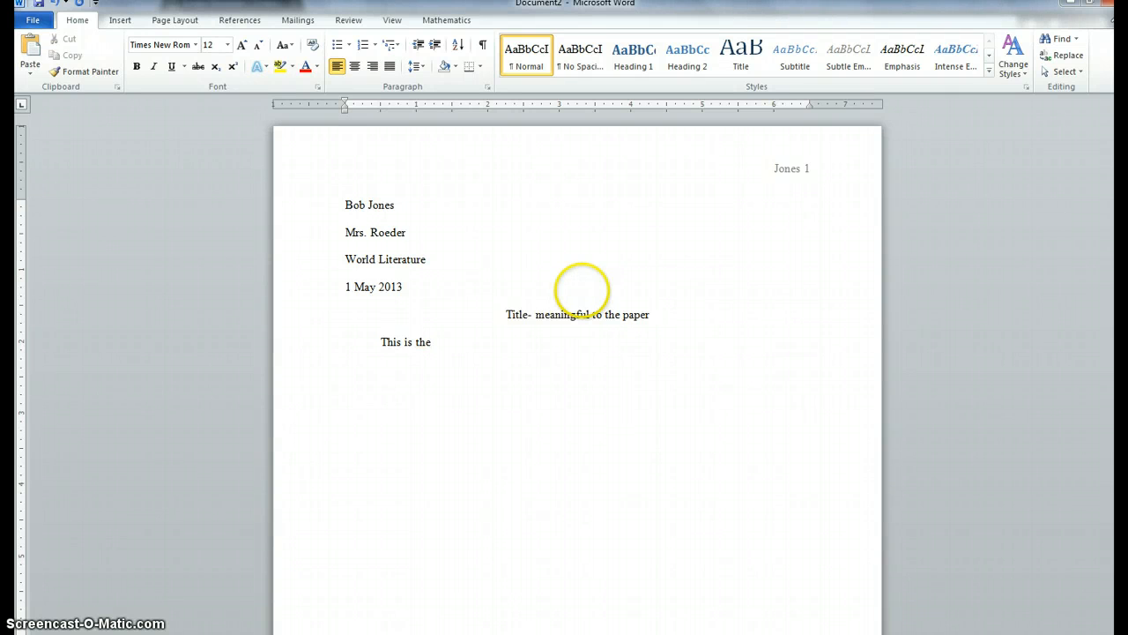
text(is is the first parara)
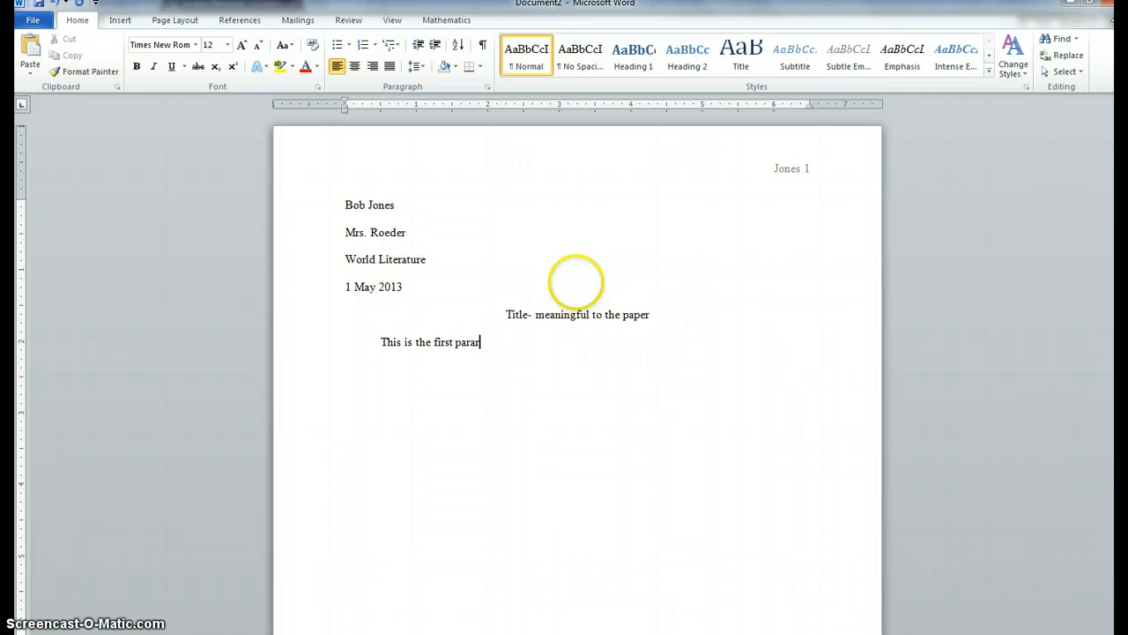
text(graph)
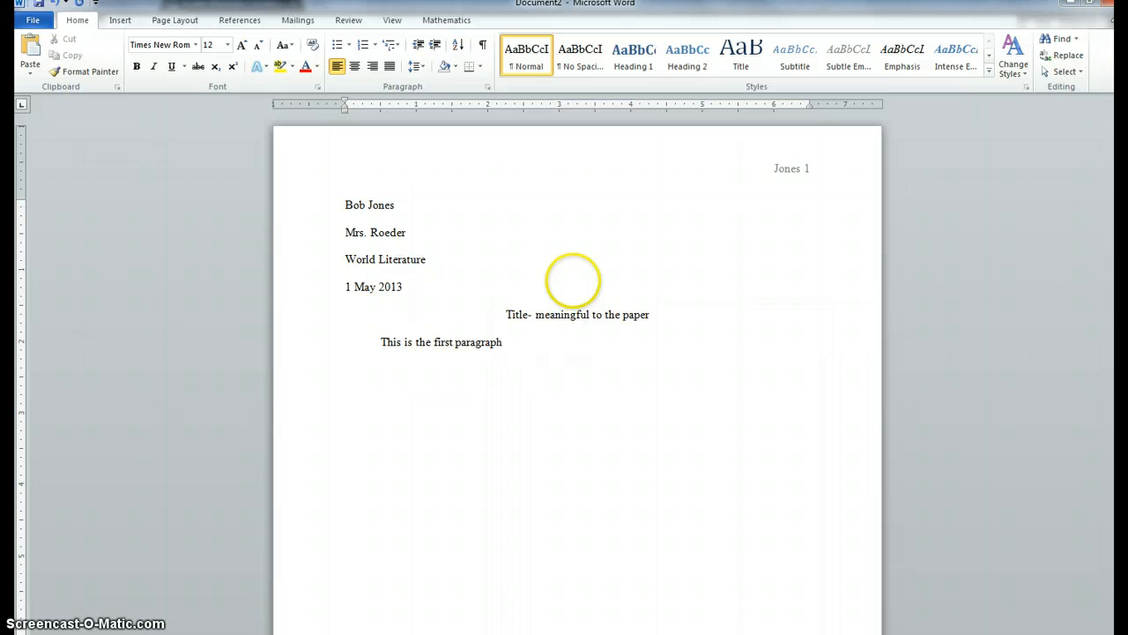
text(. )
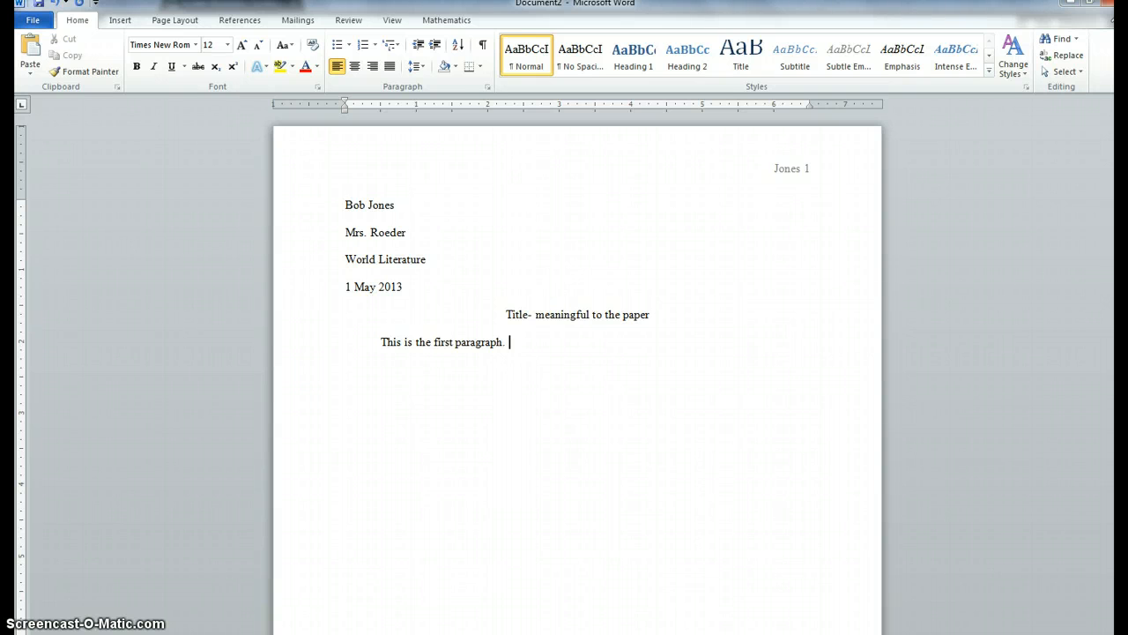
text(olfvnoejpndfnv'nadf'bv'adnf b'lkndlmadmfb'm)
text('fbadnfbndnfbnkflnkbdfb;dfmb;mdb’md’bm’mb’m’mn’mg)
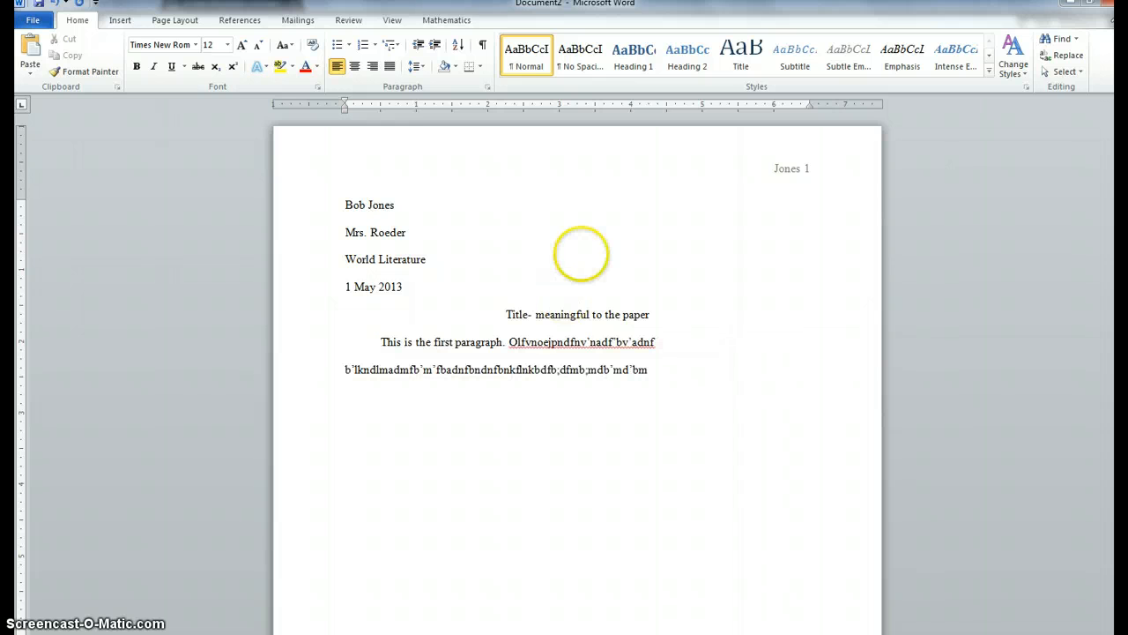
Step: Add blank lines after the paragraph until a second page begins
click(414, 369)
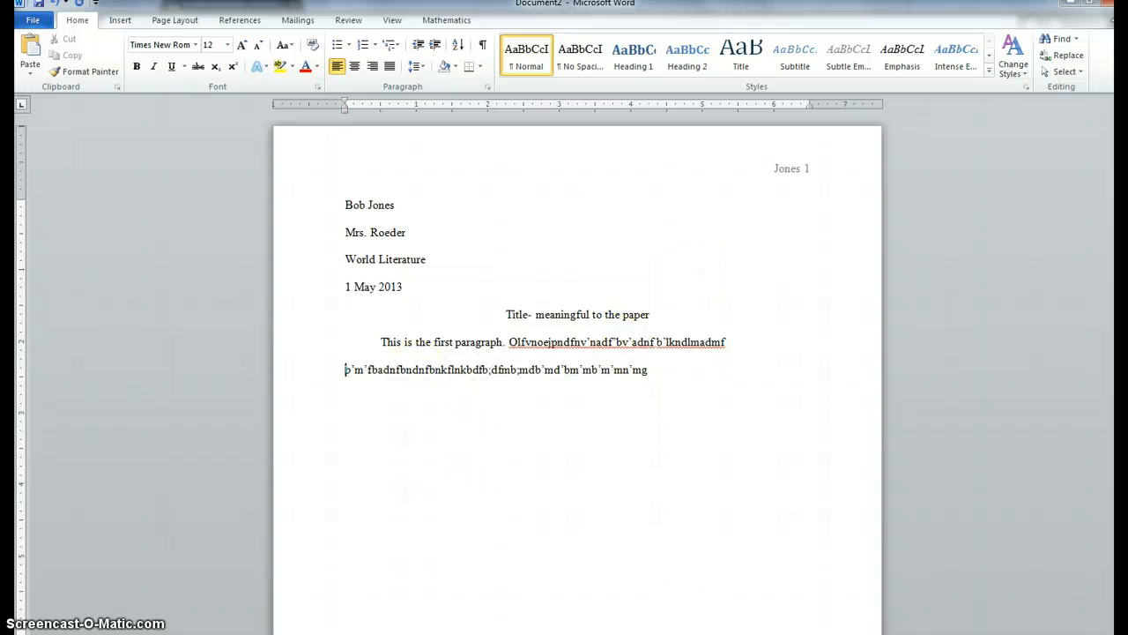
click(713, 362)
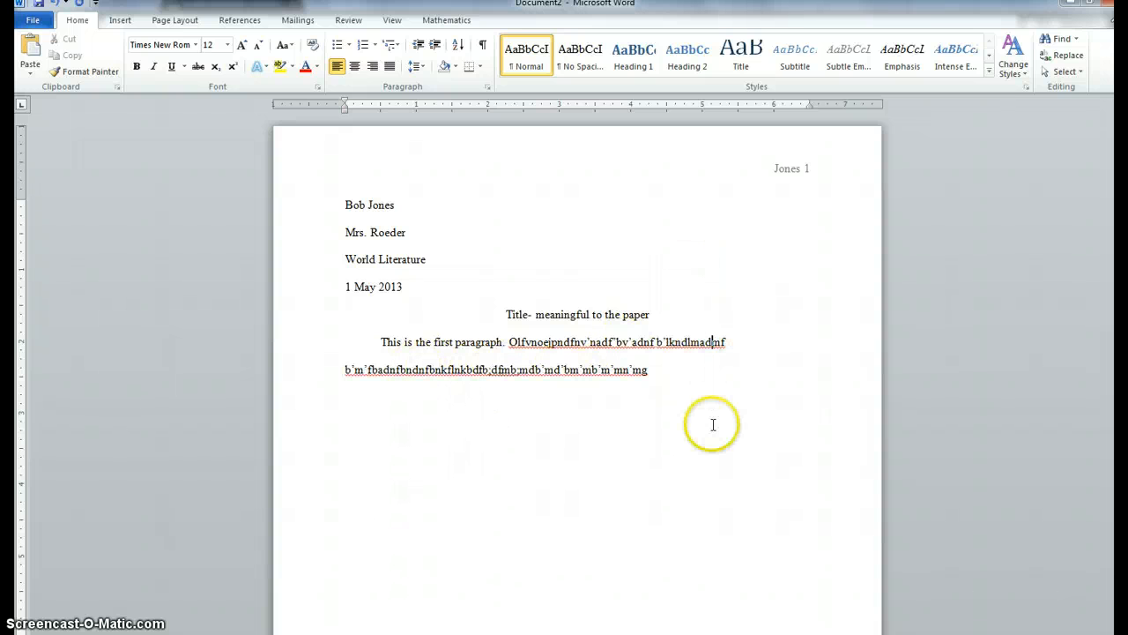
click(715, 380)
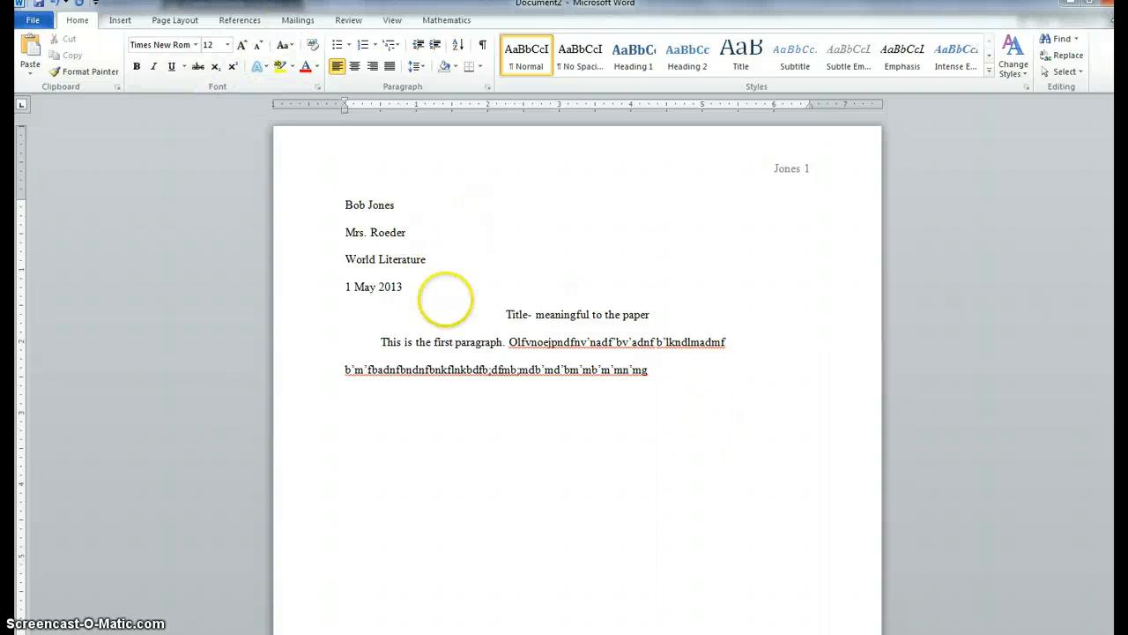
key(Return)
key(Return)
key(Return)
key(Return)
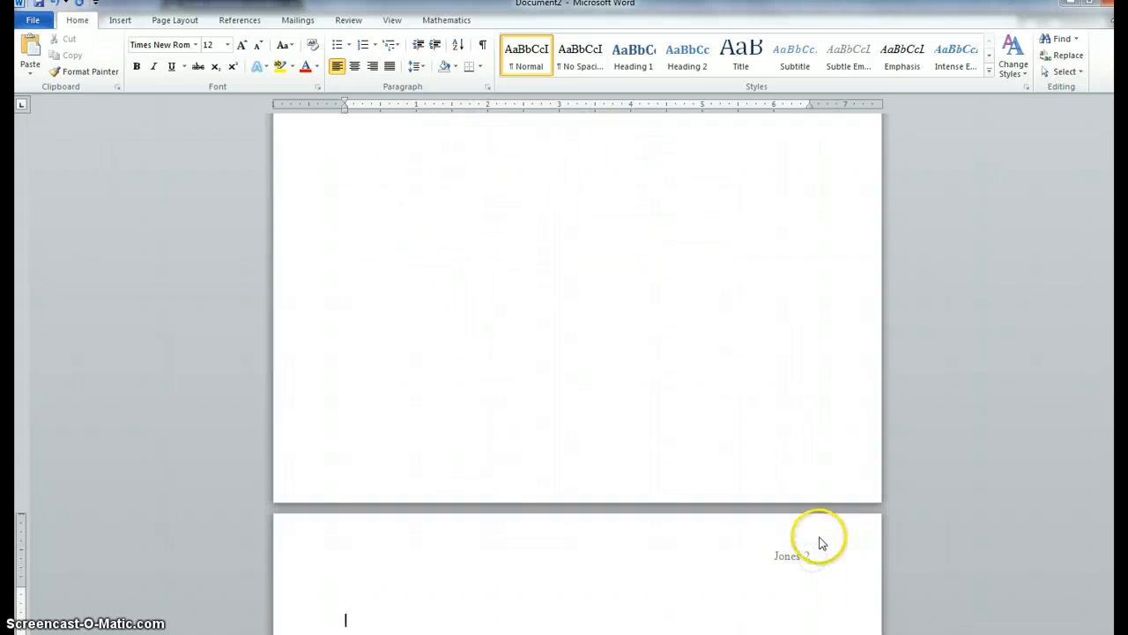
Step: Scroll back up and review the formatted first page
scroll(746, 400, up, 4)
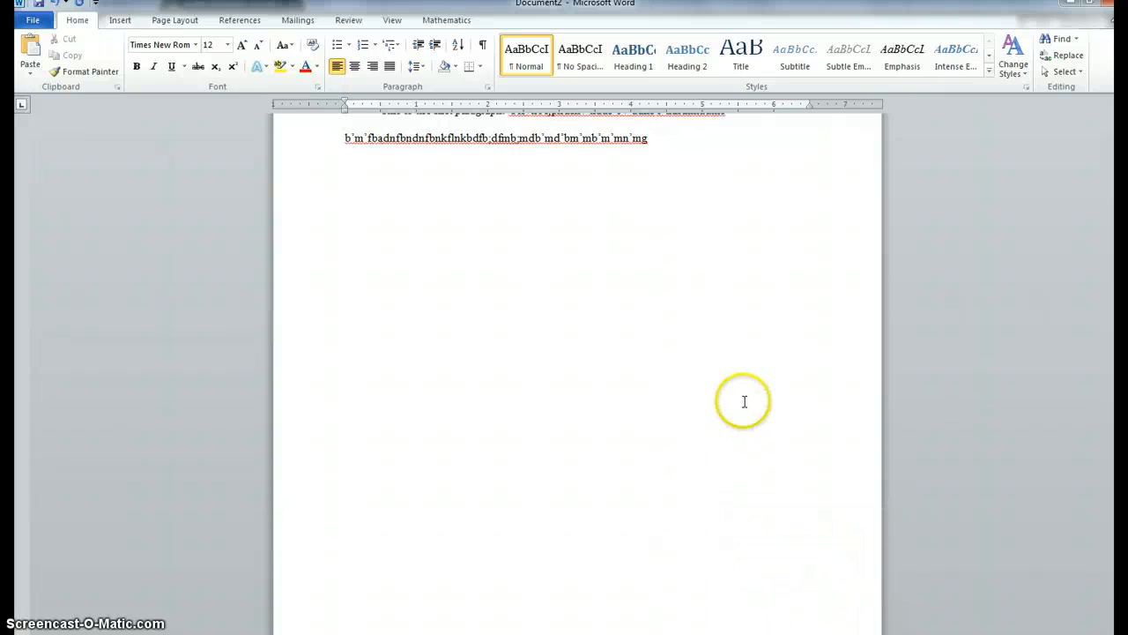
scroll(746, 397, up, 4)
scroll(756, 398, up, 1)
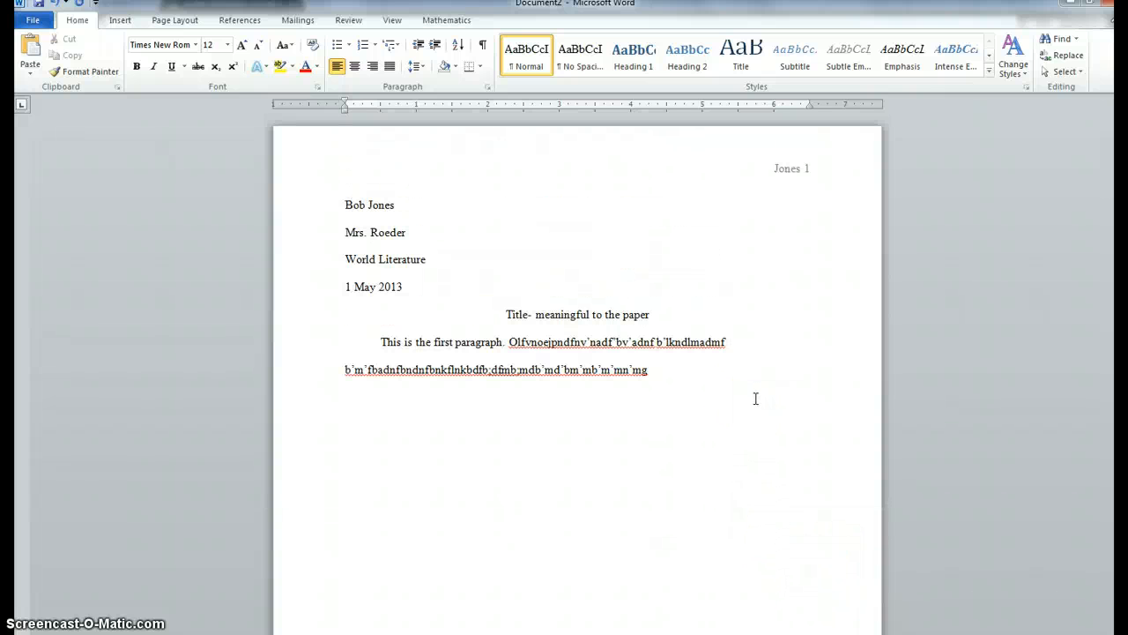
click(755, 398)
click(638, 370)
click(728, 562)
click(721, 557)
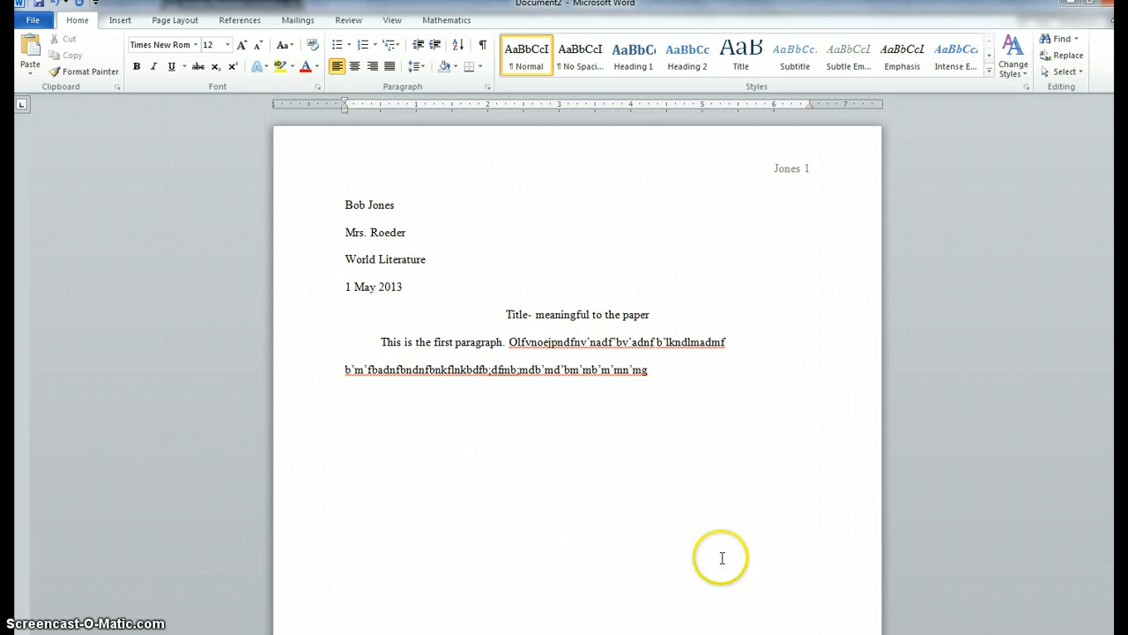